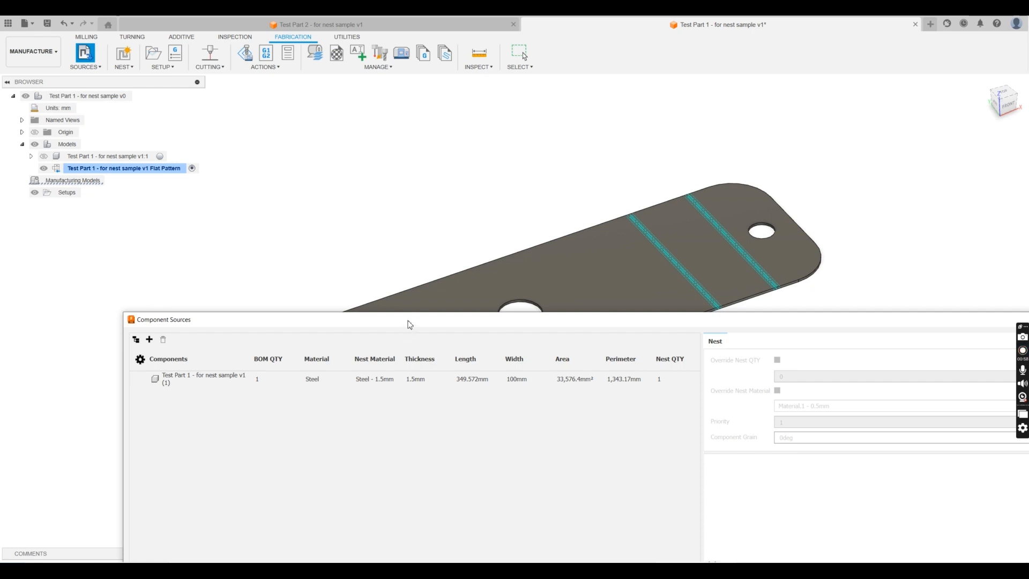
# - Override the nest quantity of Test Part 1 to 10 in the component sources
pyautogui.moveTo(409, 324); pyautogui.dragTo(337, 239)
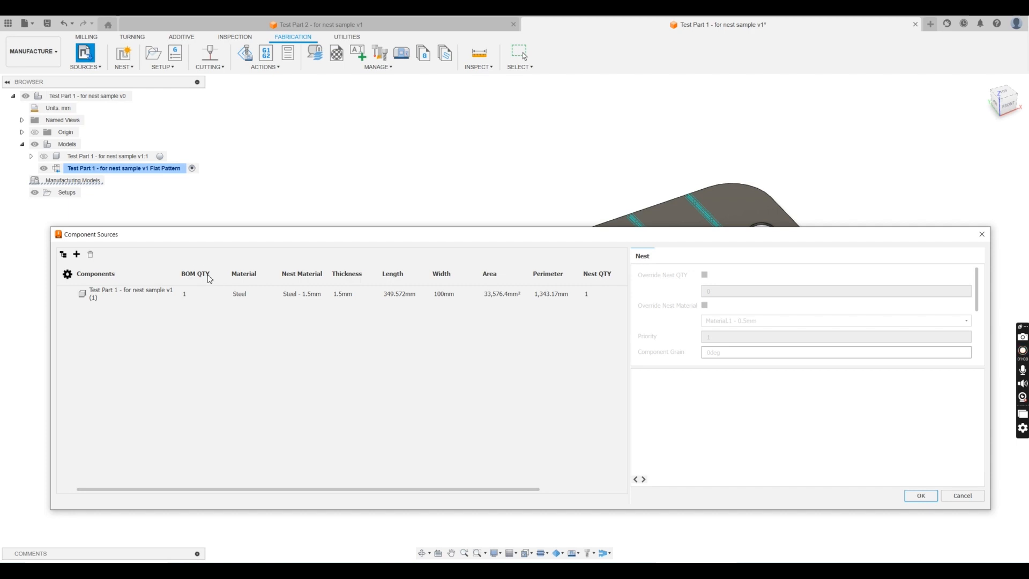
pyautogui.click(130, 297)
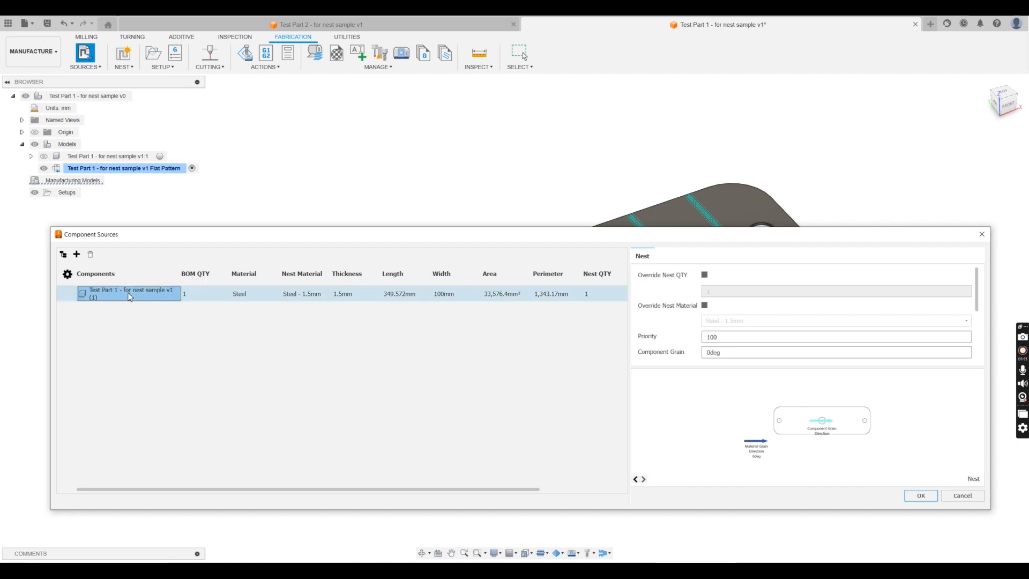
pyautogui.click(705, 275)
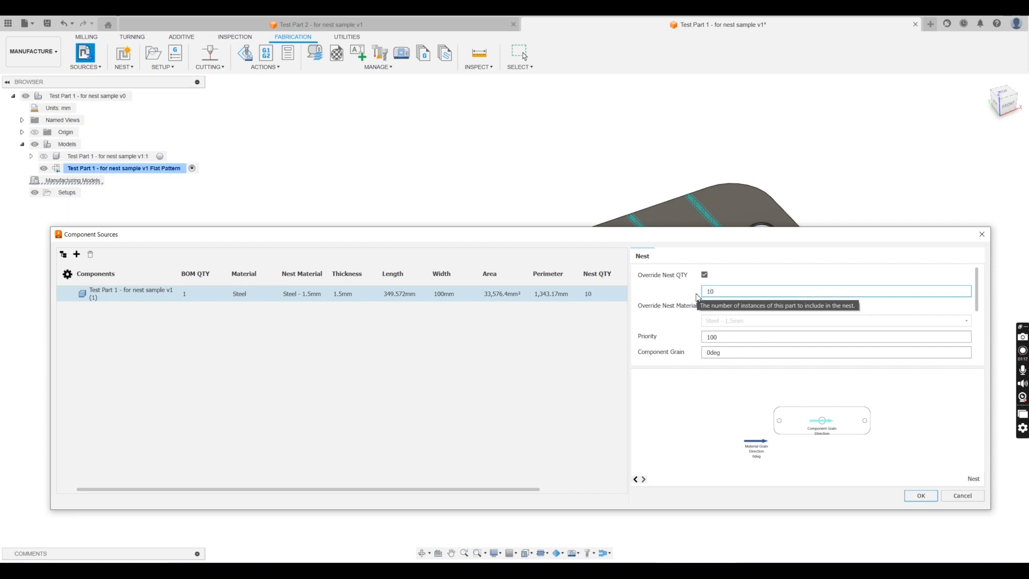
pyautogui.click(562, 344)
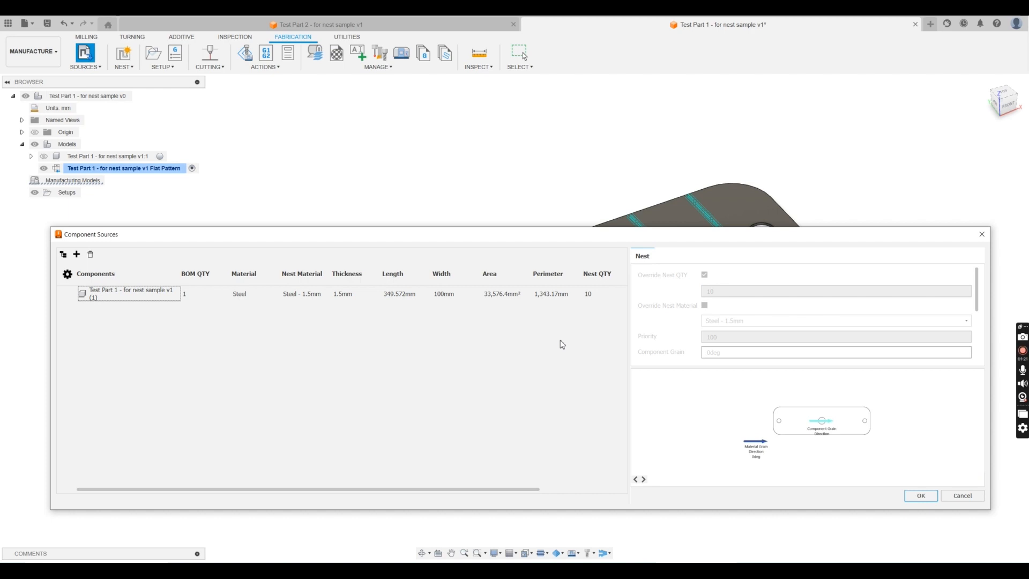
# - Add Test Part 2 - for nest sample from the Admin Project as another component source, sorting the files by last update
pyautogui.click(77, 255)
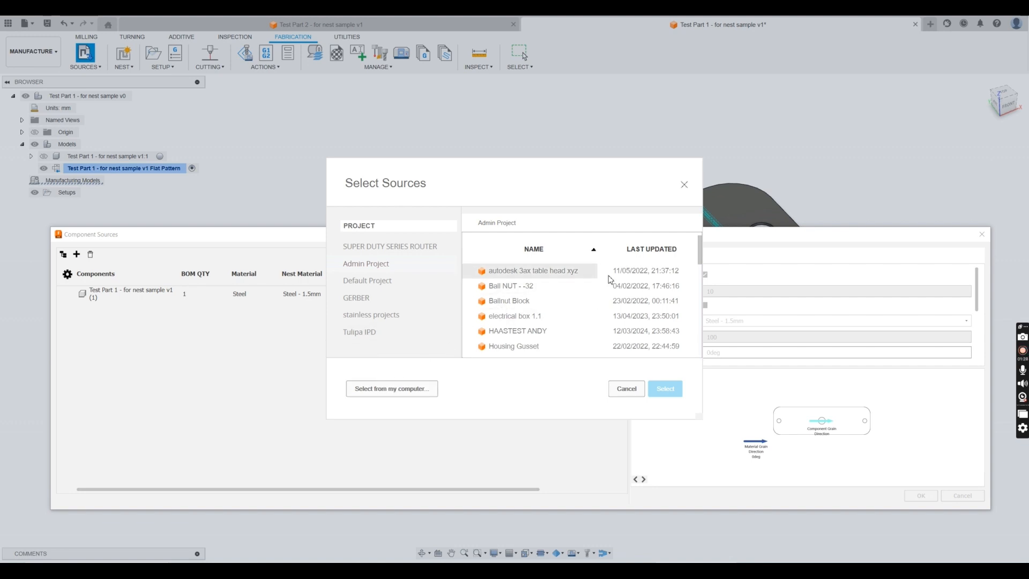
pyautogui.click(645, 251)
pyautogui.click(646, 252)
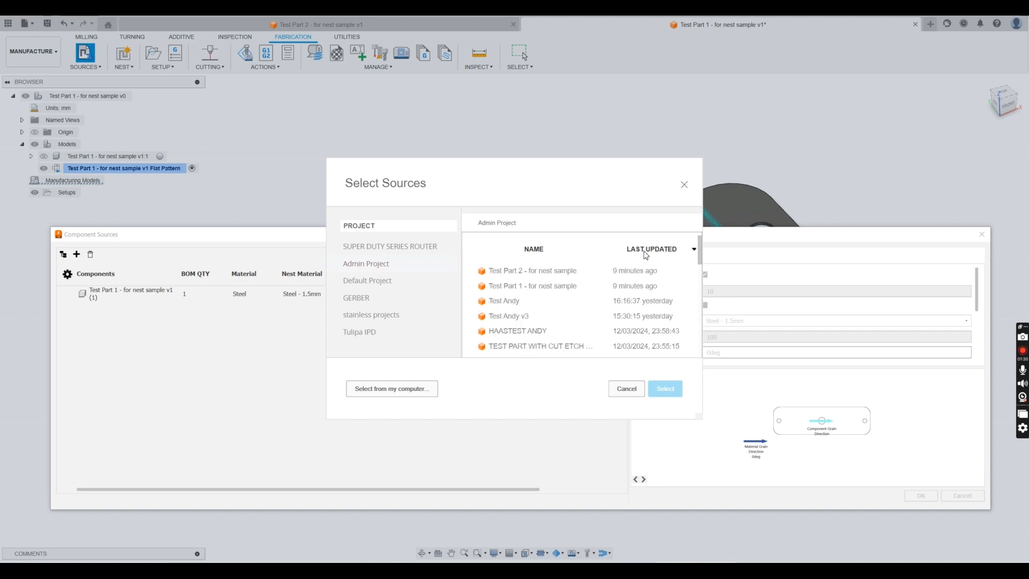
pyautogui.click(517, 285)
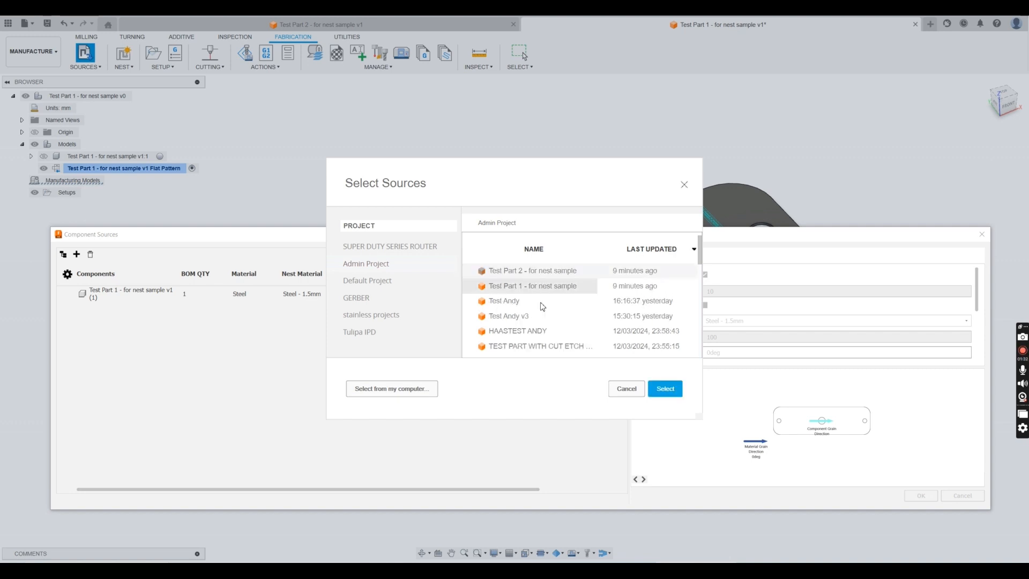
pyautogui.click(665, 388)
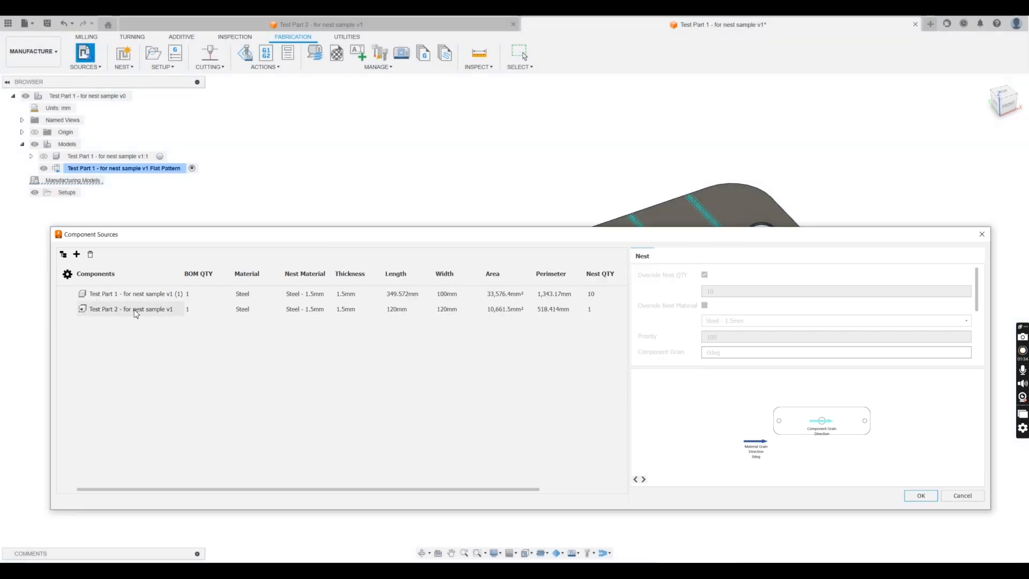
# - Override the nest quantity of Test Part 2 to 5 and accept the component sources
pyautogui.click(136, 314)
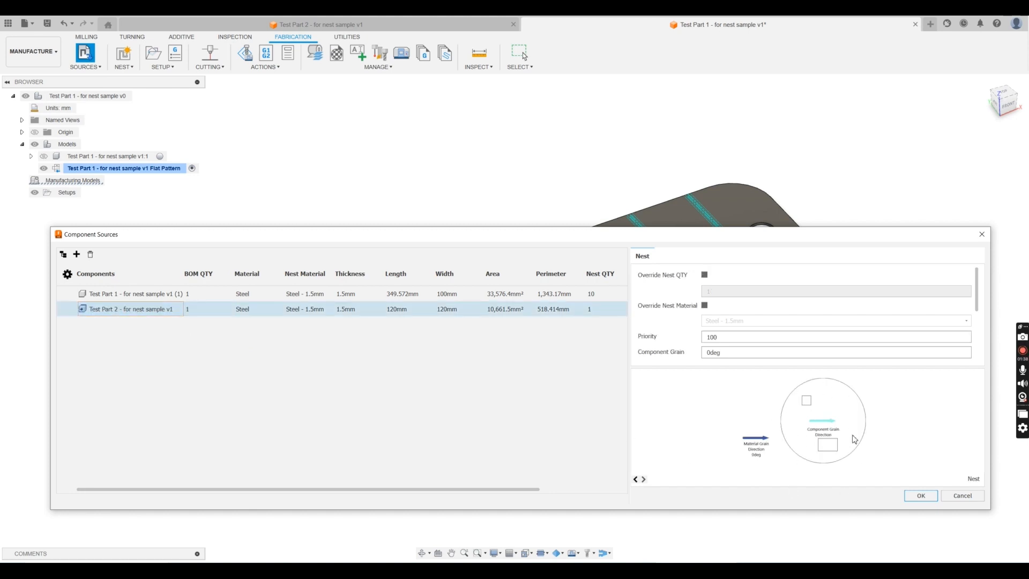
pyautogui.click(704, 276)
pyautogui.write('5')
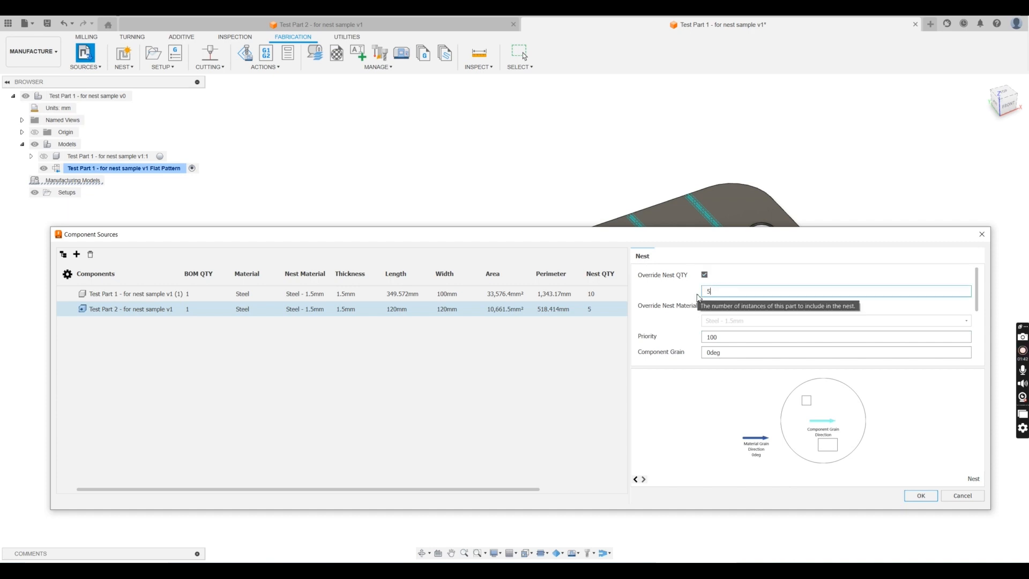
pyautogui.click(921, 496)
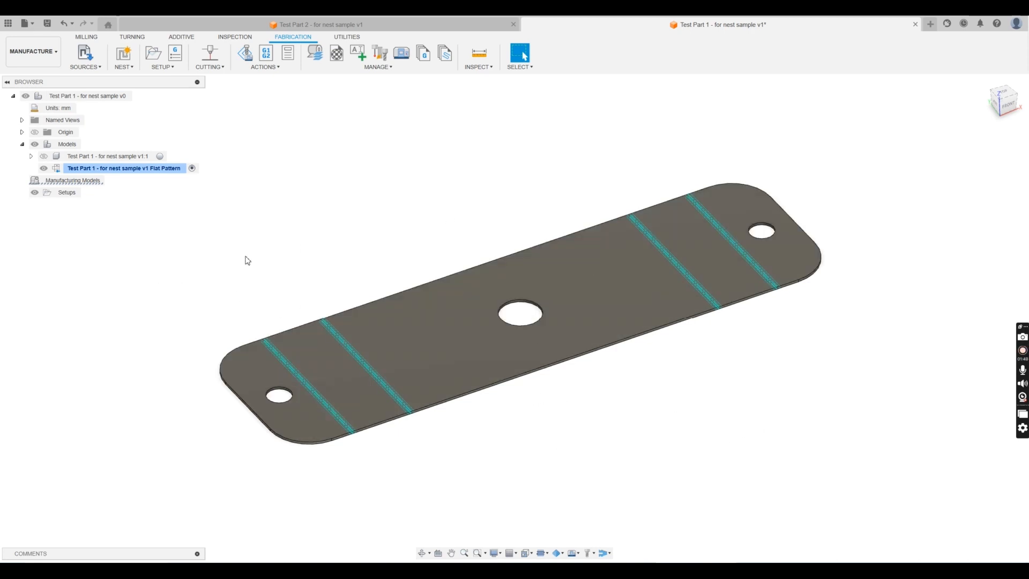
# - Create a nest study of both test parts using the 2500x1250 Steel - 1.5mm packaging, reviewing its shapes and packaging settings
pyautogui.click(125, 60)
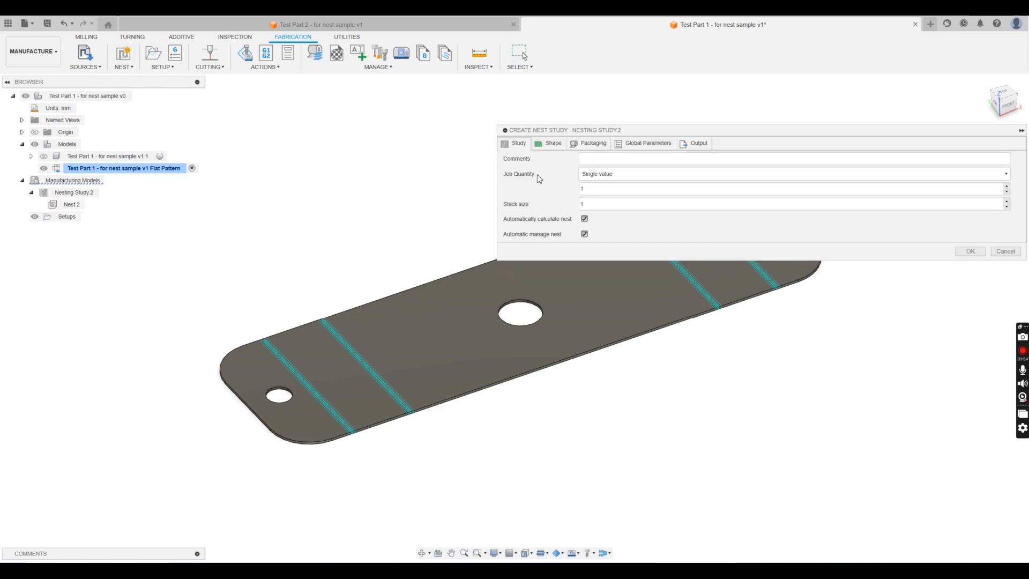
pyautogui.click(547, 145)
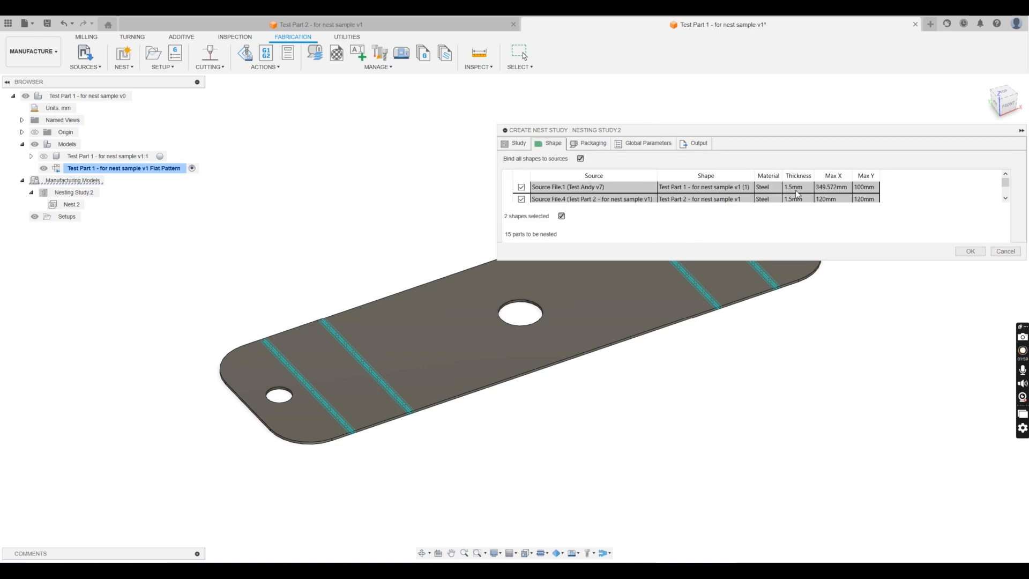
pyautogui.click(596, 146)
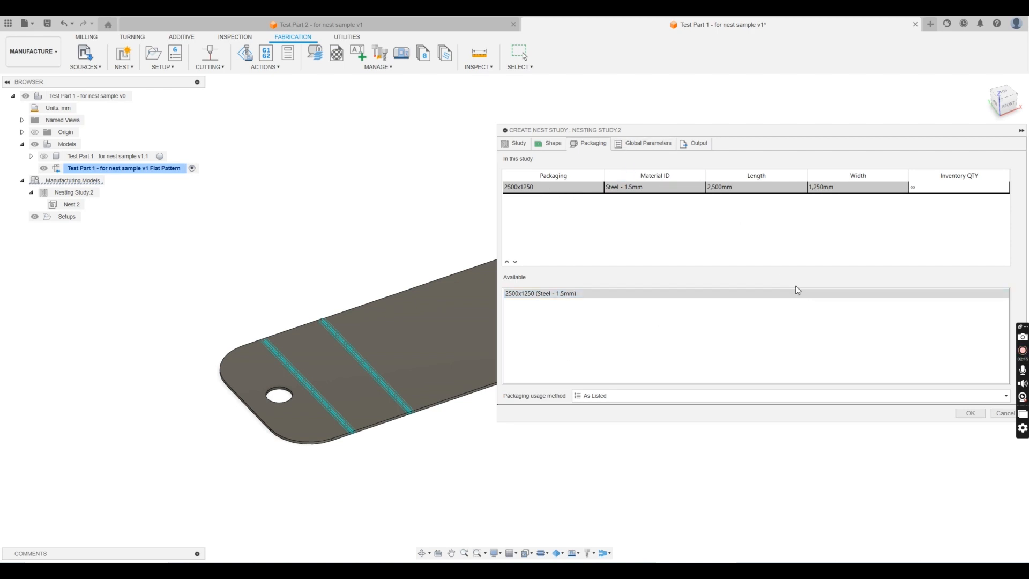
pyautogui.click(970, 413)
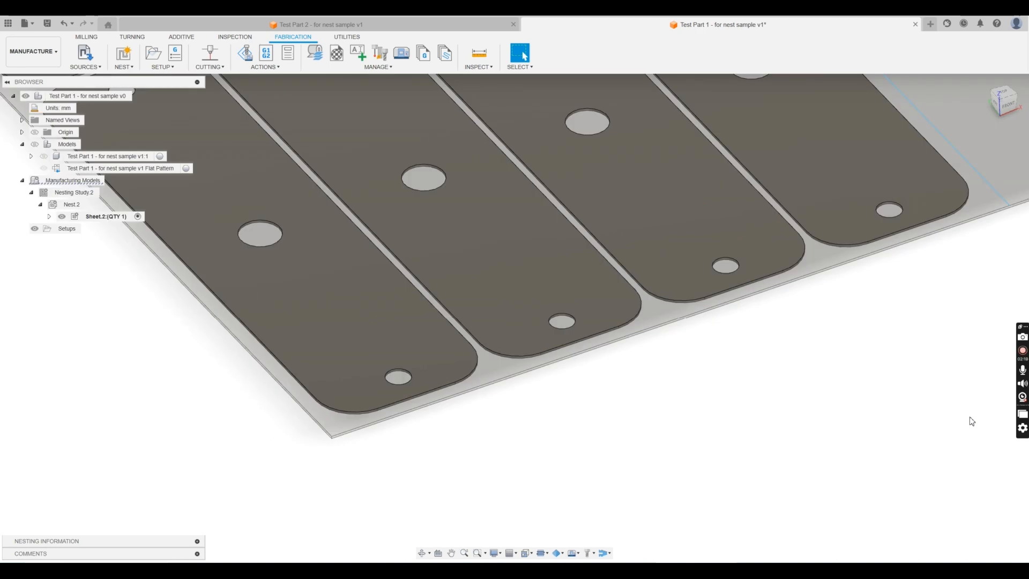
# - Examine the part layout on the nested sheet and the cut-off line separating the parts from the unused material
pyautogui.scroll(-5, 602, 395)
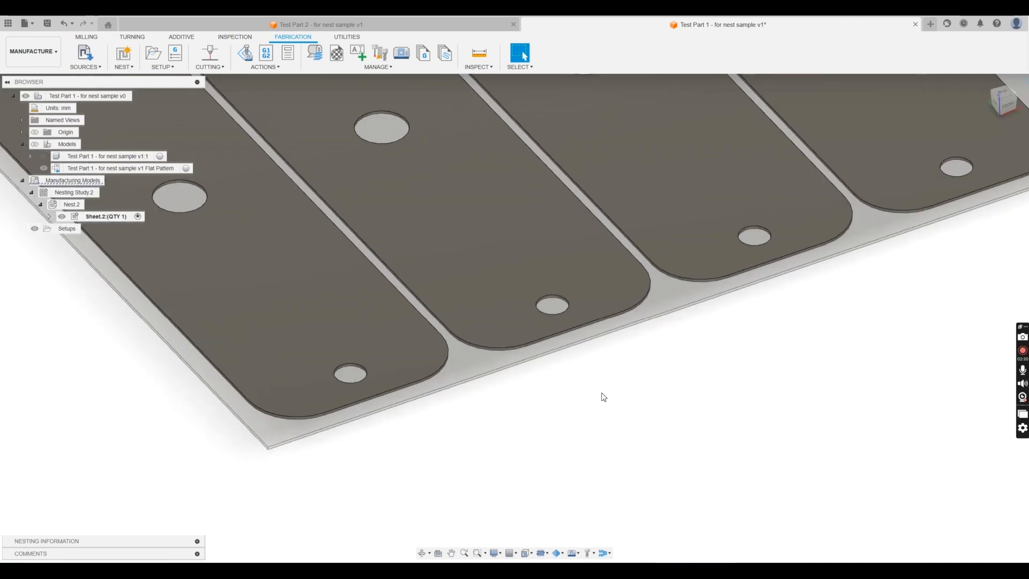
pyautogui.scroll(-5, 590, 398)
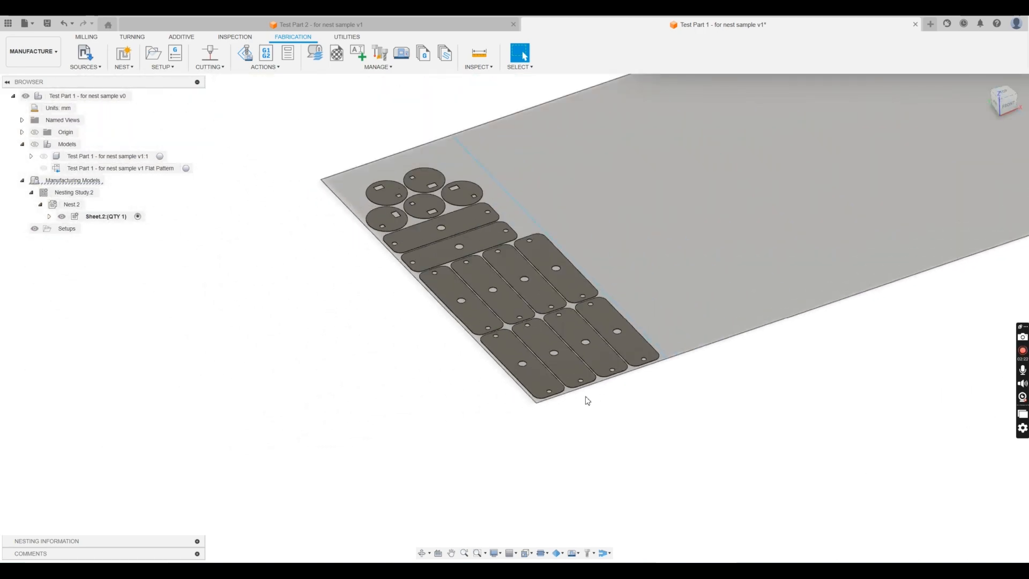
pyautogui.scroll(-4, 659, 298)
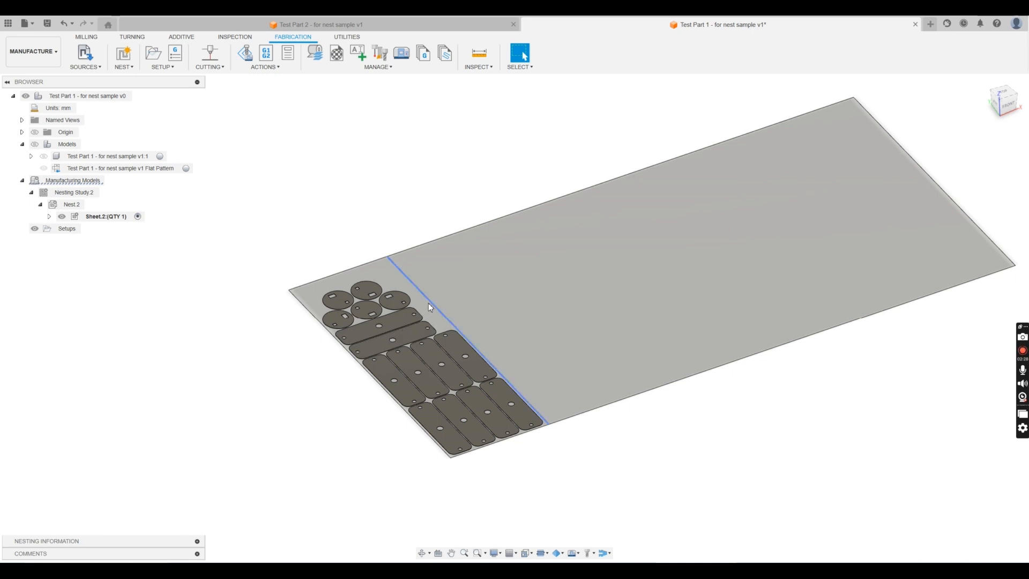
pyautogui.click(402, 275)
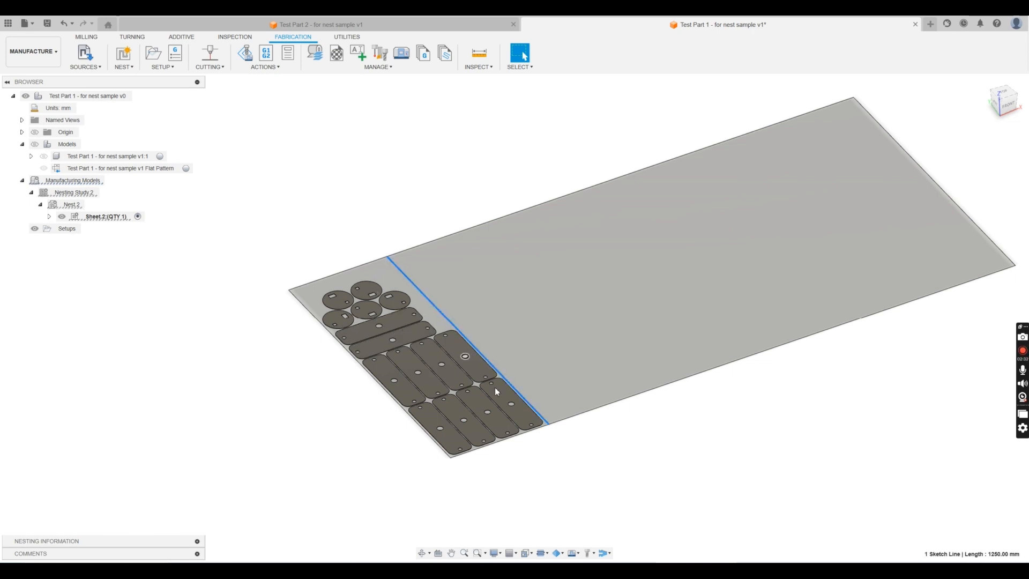
pyautogui.click(563, 477)
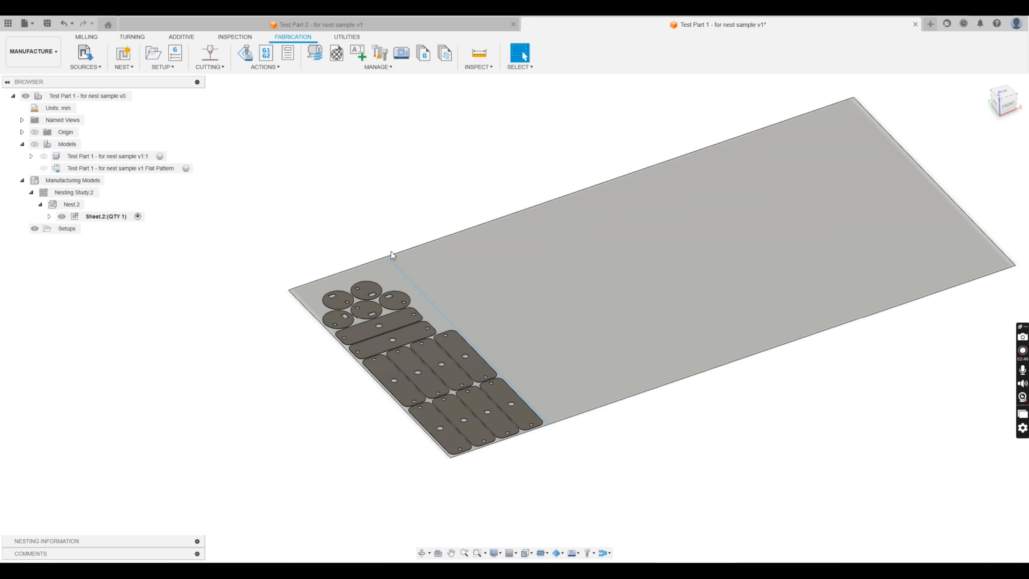
pyautogui.moveTo(682, 274); pyautogui.dragTo(680, 300, button='middle')
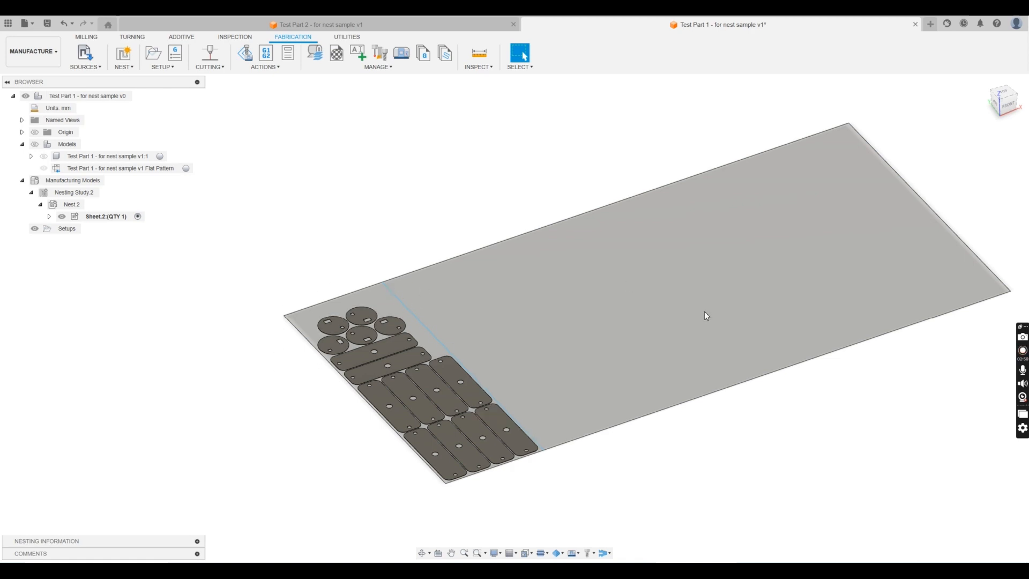
pyautogui.moveTo(705, 312)
pyautogui.keyDown('shift'); pyautogui.mouseDown(button='middle')
pyautogui.moveTo(728, 299)
pyautogui.moveTo(723, 291)
pyautogui.moveTo(706, 312)
pyautogui.mouseUp(button='middle'); pyautogui.keyUp('shift')
pyautogui.moveTo(706, 312); pyautogui.dragTo(661, 344, button='middle')
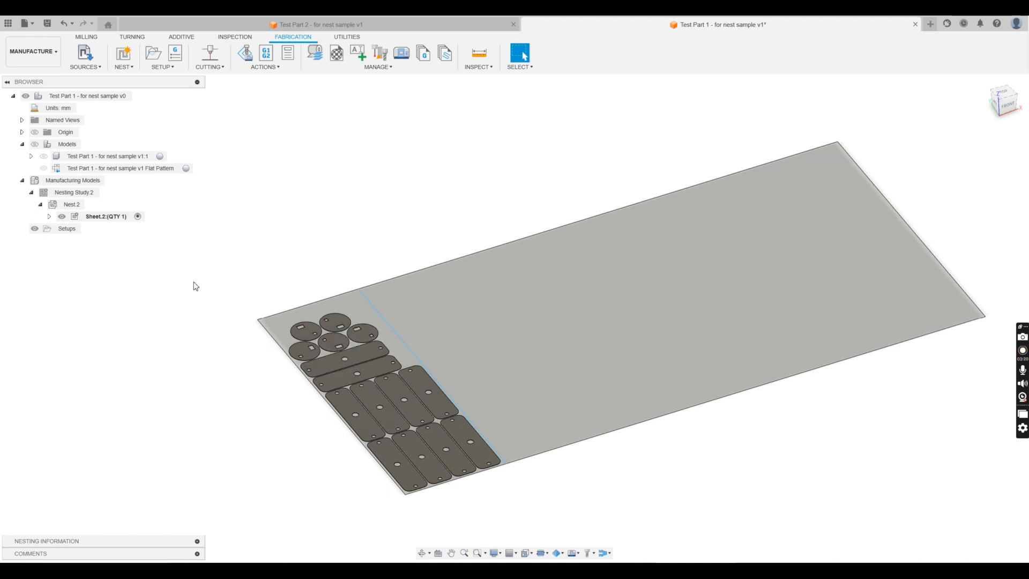
# - Set the nest quantity of Test Part 2 to 7 in the component sources
pyautogui.click(74, 192)
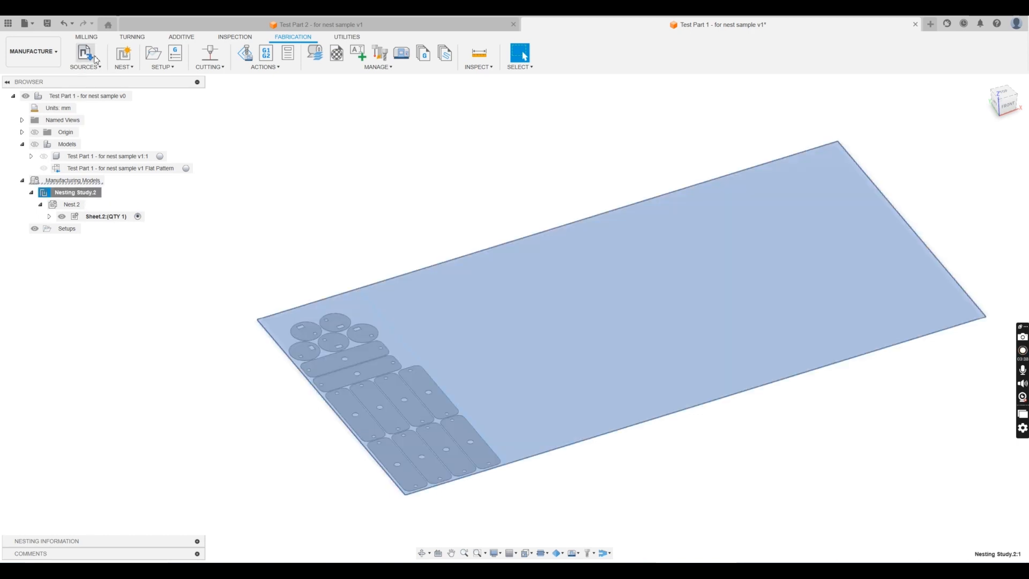
pyautogui.click(96, 58)
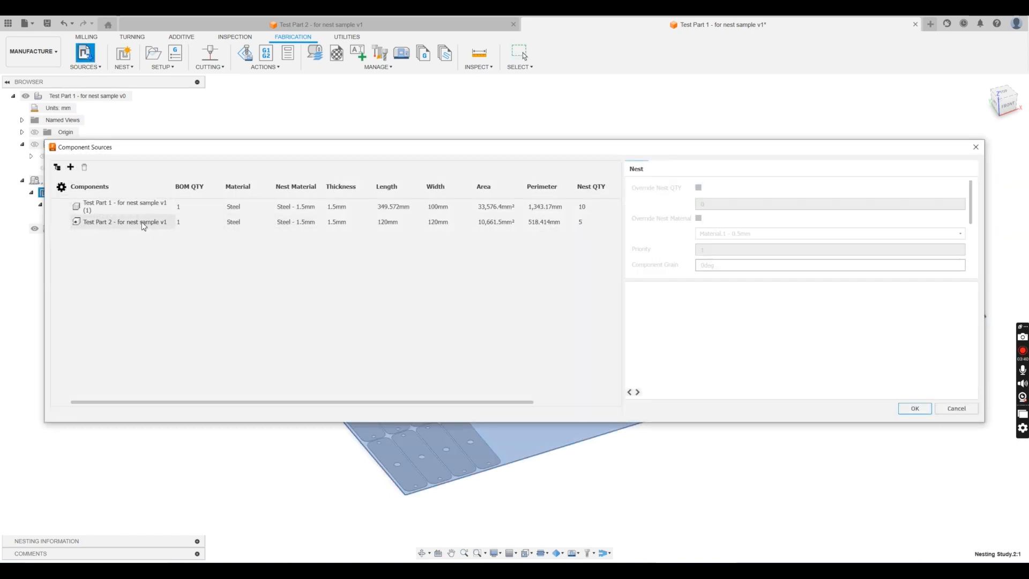
pyautogui.click(143, 226)
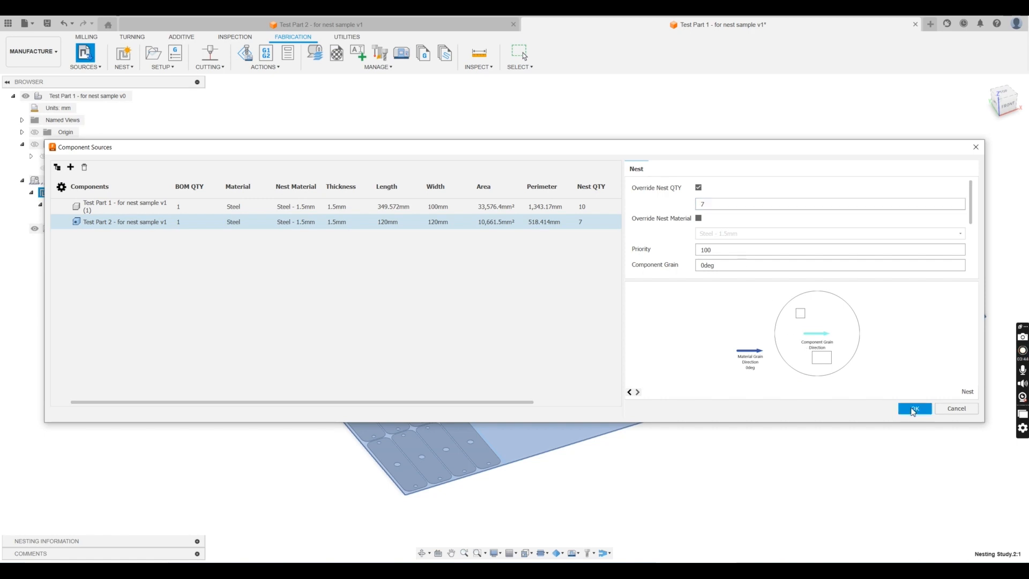
pyautogui.click(914, 409)
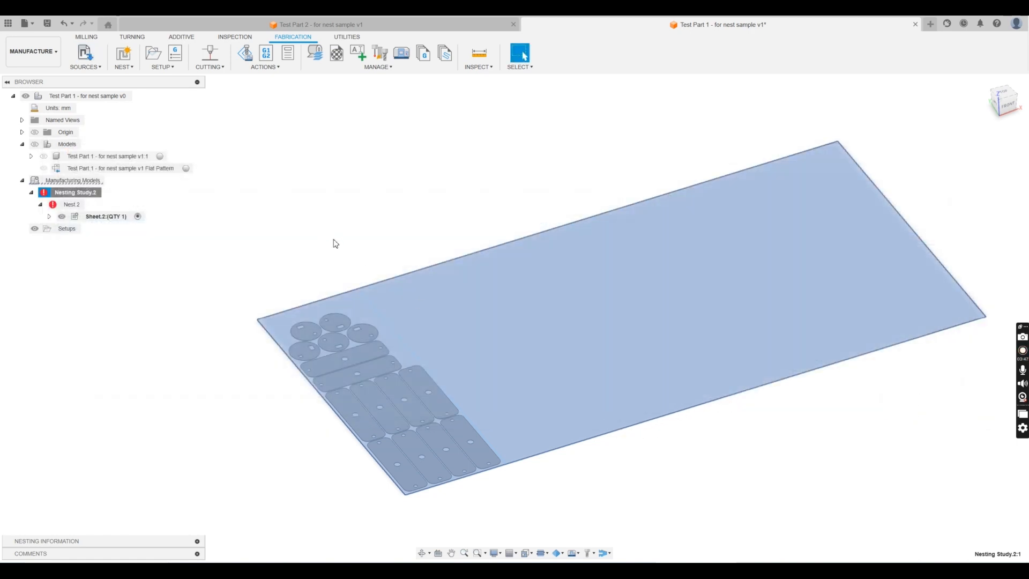
# - Regenerate the outdated nesting study with the changed part quantity
pyautogui.rightClick(75, 194)
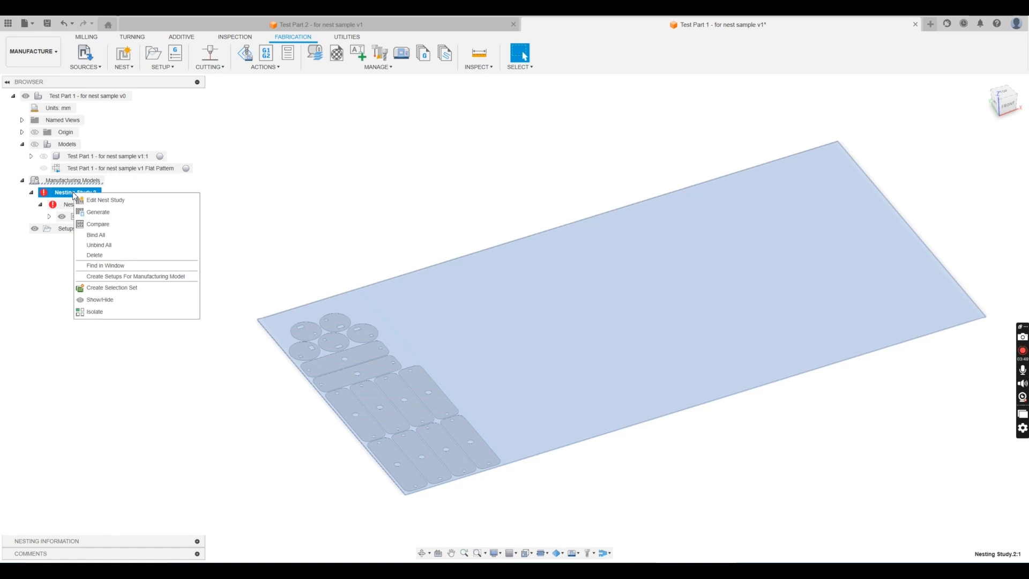
pyautogui.click(90, 212)
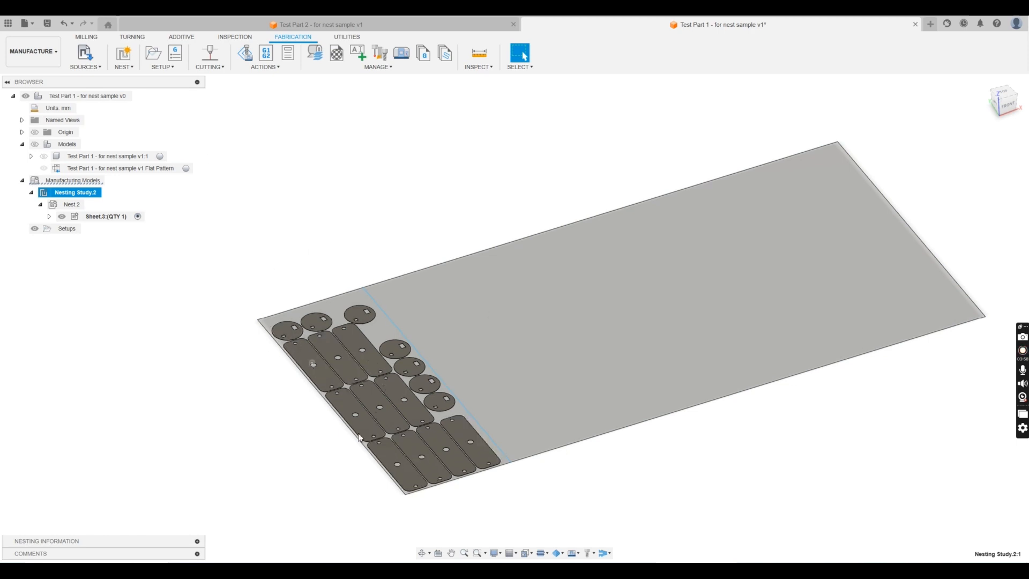
pyautogui.click(263, 294)
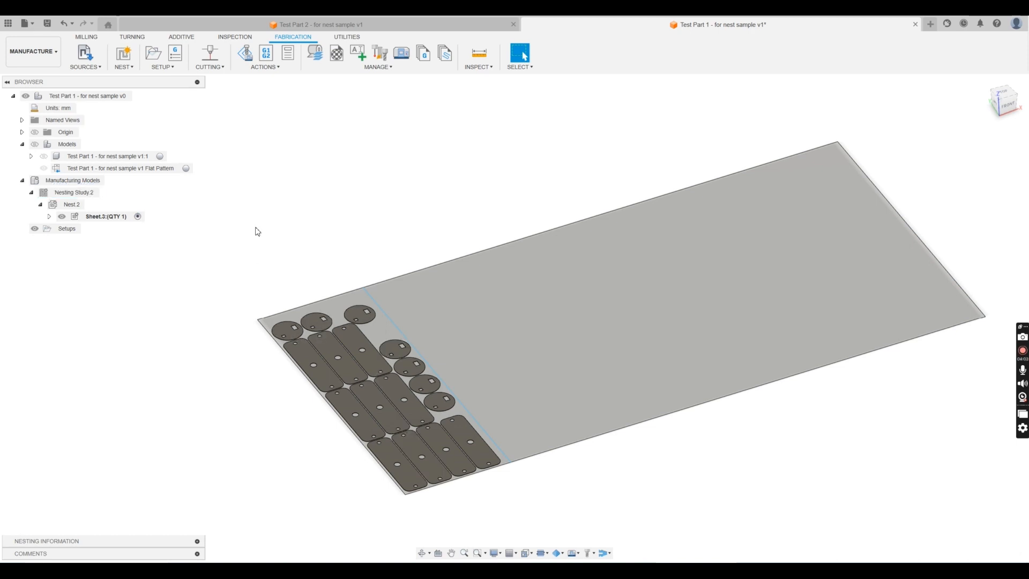